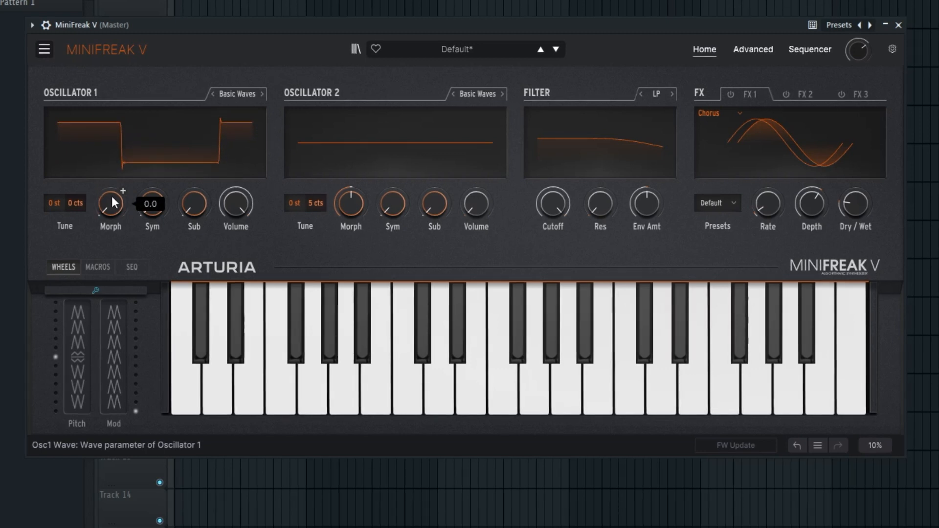
Set Oscillator 1's Morph to about 50 and its Sym to 100 on the Basic Waves type
{"action": "left_click_drag", "start_coordinate": [112, 203], "coordinate": [112, 201]}
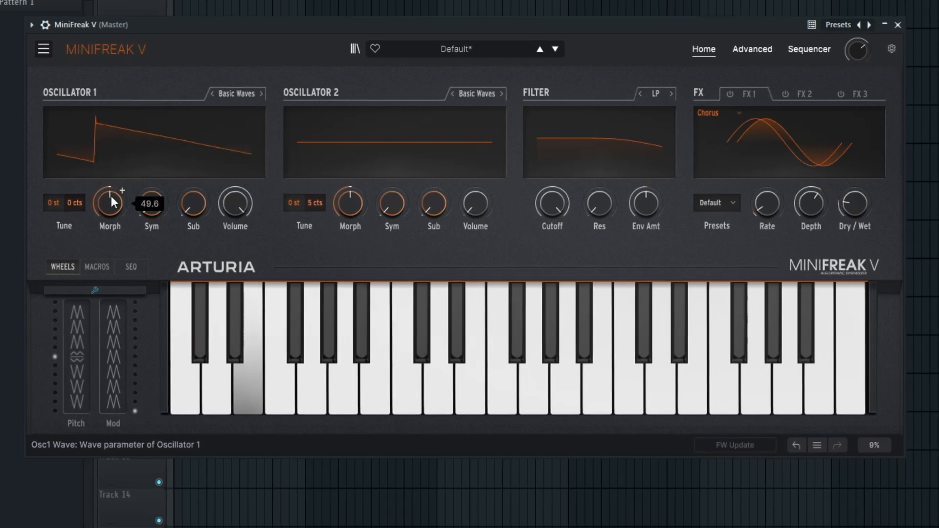
{"action": "mouse_move", "coordinate": [160, 214]}
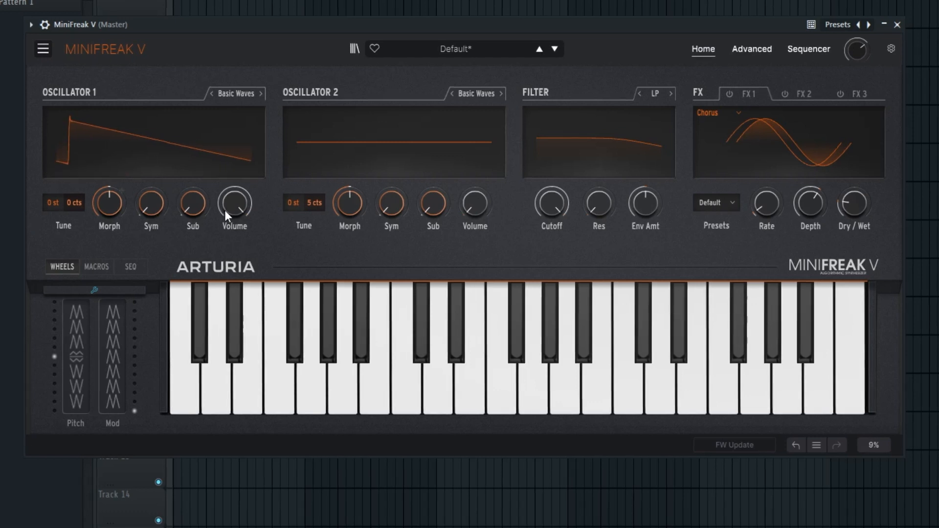
{"action": "left_click_drag", "start_coordinate": [149, 210], "coordinate": [149, 162]}
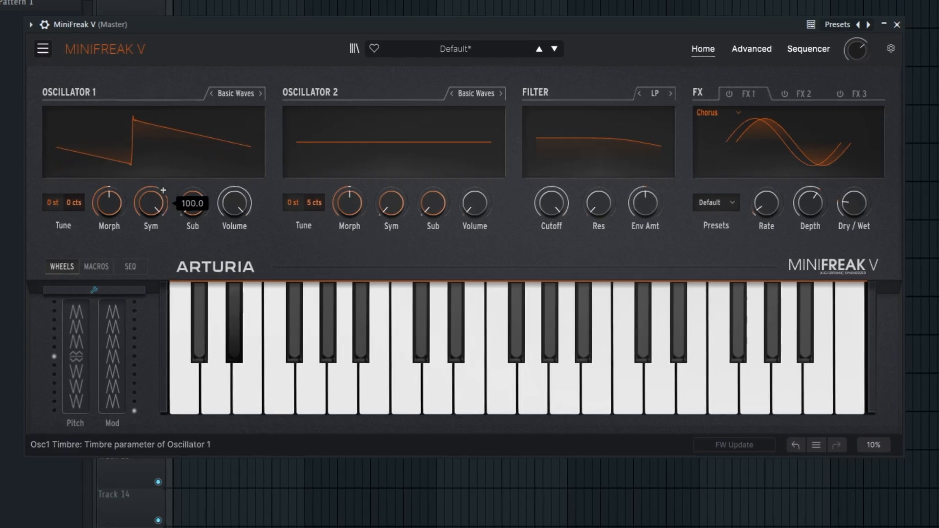
Examine Oscillator 1's Mod Quantize options and close the list without choosing another mode
{"action": "mouse_move", "coordinate": [113, 155]}
{"action": "left_click", "coordinate": [119, 172]}
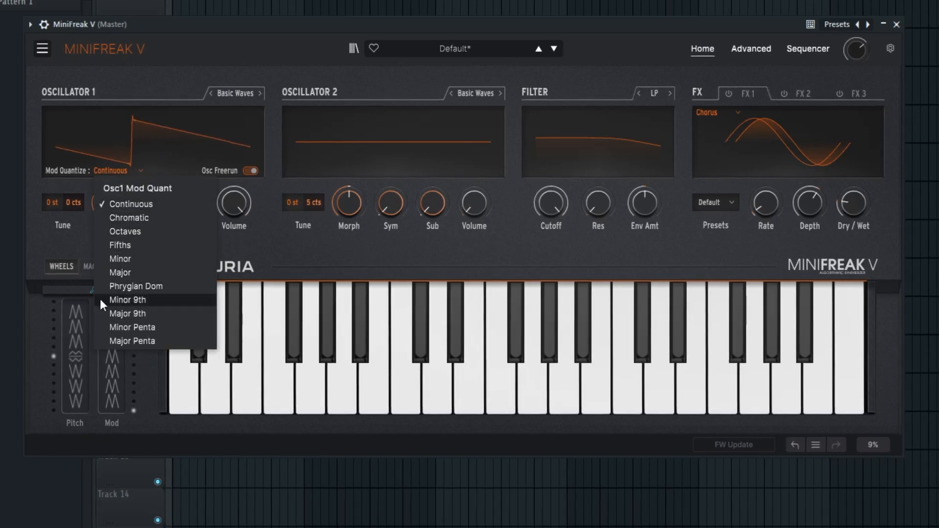
{"action": "left_click", "coordinate": [61, 242]}
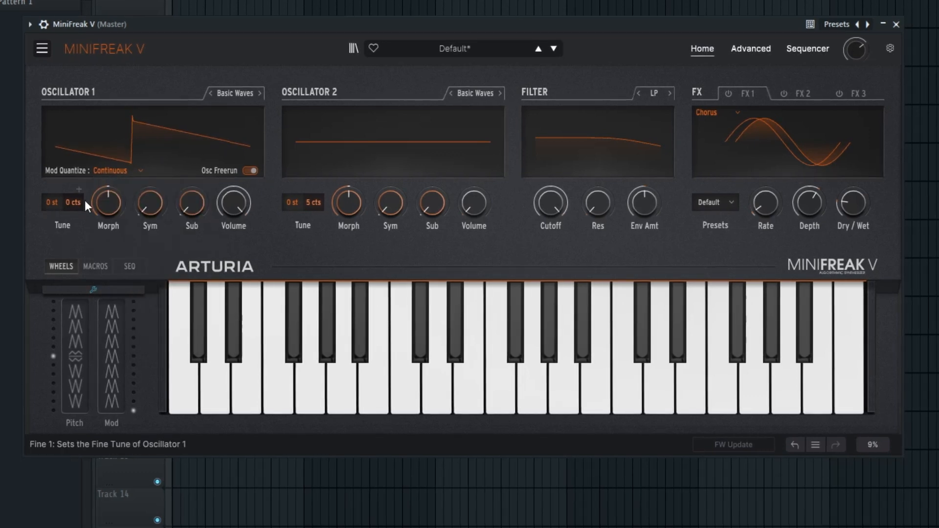
Bring Oscillator 1's Morph down to 0 and vary Sym and Morph to compare the basic waveforms
{"action": "left_click_drag", "start_coordinate": [107, 206], "coordinate": [107, 250]}
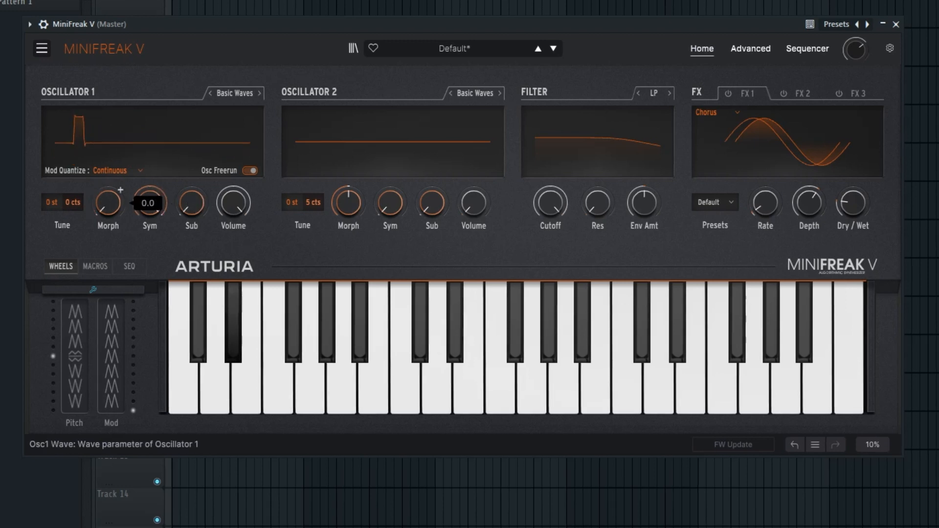
{"action": "left_click_drag", "start_coordinate": [154, 205], "coordinate": [191, 228]}
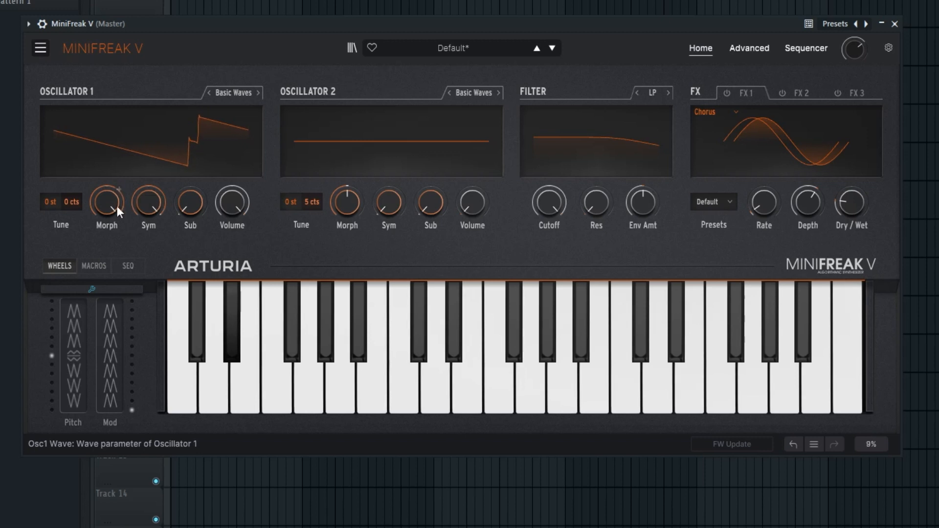
{"action": "left_click_drag", "start_coordinate": [149, 202], "coordinate": [148, 207]}
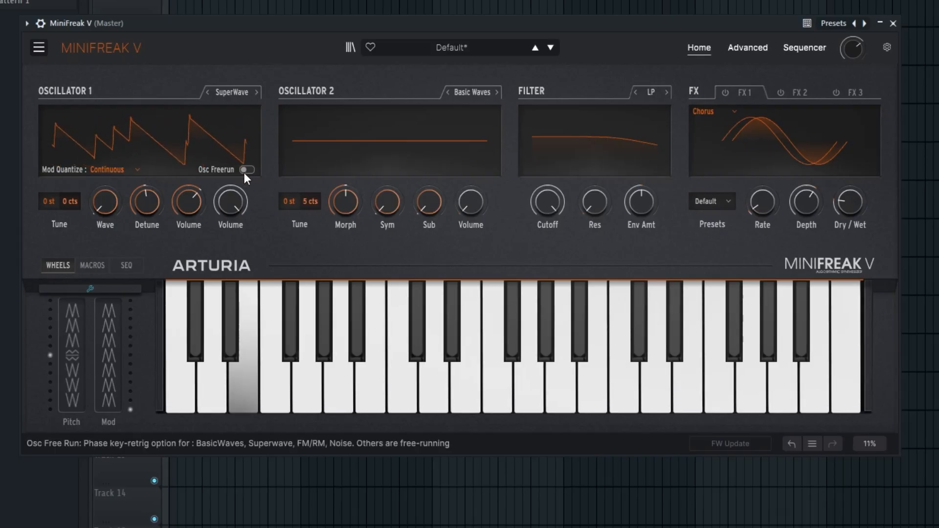
Toggle Osc Freerun off and back on for Oscillator 1's SuperWave type and adjust its Detune
{"action": "left_click", "coordinate": [246, 170]}
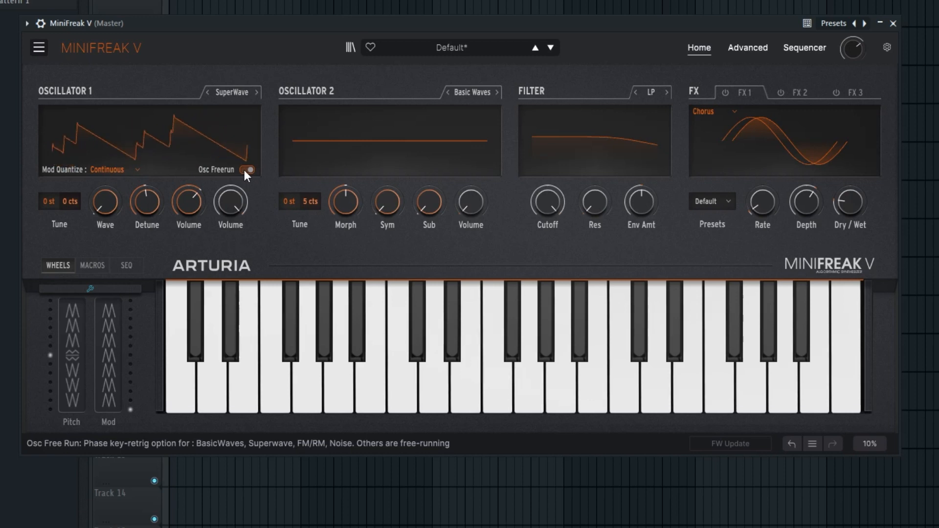
{"action": "left_click", "coordinate": [246, 170]}
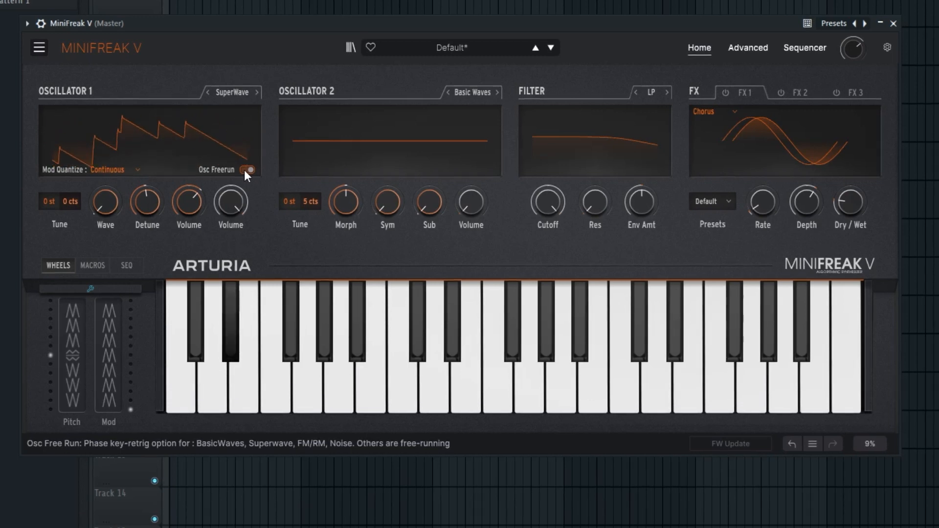
{"action": "left_click_drag", "start_coordinate": [146, 203], "coordinate": [159, 190]}
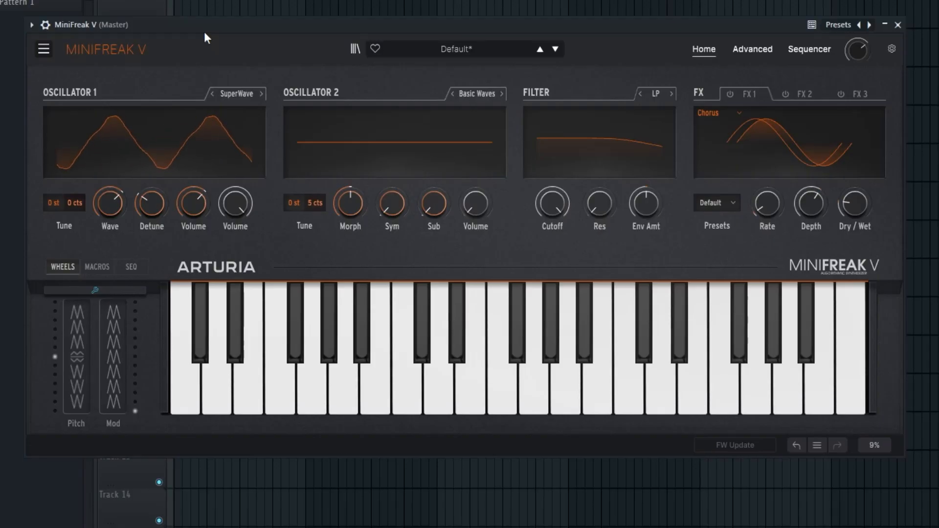
Switch Oscillator 1 to the Harmo type and raise its Content and Chorus
{"action": "mouse_move", "coordinate": [218, 113]}
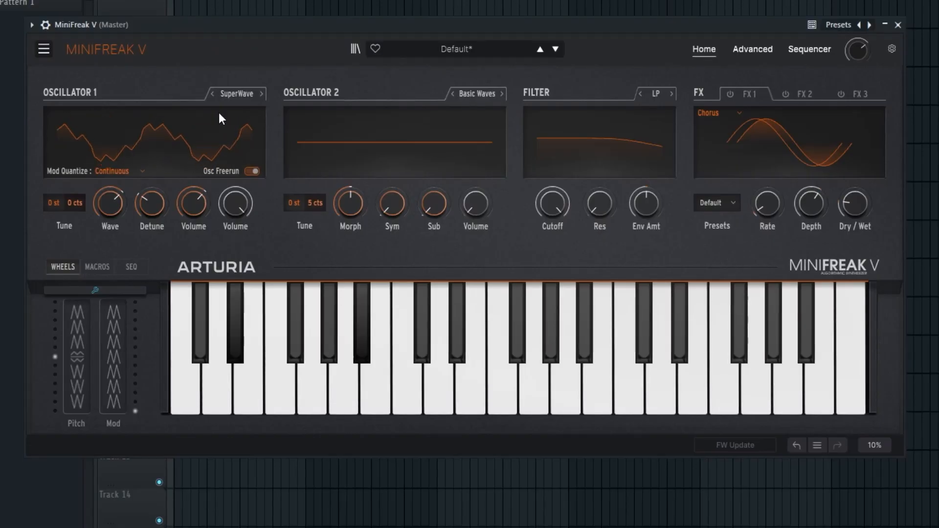
{"action": "left_click", "coordinate": [262, 93]}
{"action": "left_click_drag", "start_coordinate": [110, 204], "coordinate": [110, 193]}
{"action": "left_click_drag", "start_coordinate": [194, 204], "coordinate": [194, 194]}
Try Oscillator 1 as KarplusStr with its three timbre parameters varied, and as VAnalog with Detune adjusted and Wave at 59.2
{"action": "left_click", "coordinate": [261, 94]}
{"action": "left_click_drag", "start_coordinate": [110, 203], "coordinate": [110, 239]}
{"action": "left_click_drag", "start_coordinate": [153, 204], "coordinate": [154, 237]}
{"action": "mouse_move", "coordinate": [195, 204]}
{"action": "left_mouse_down"}
{"action": "mouse_move", "coordinate": [195, 181]}
{"action": "mouse_move", "coordinate": [194, 191]}
{"action": "left_mouse_up"}
{"action": "left_click", "coordinate": [262, 94]}
{"action": "left_click_drag", "start_coordinate": [119, 201], "coordinate": [193, 183]}
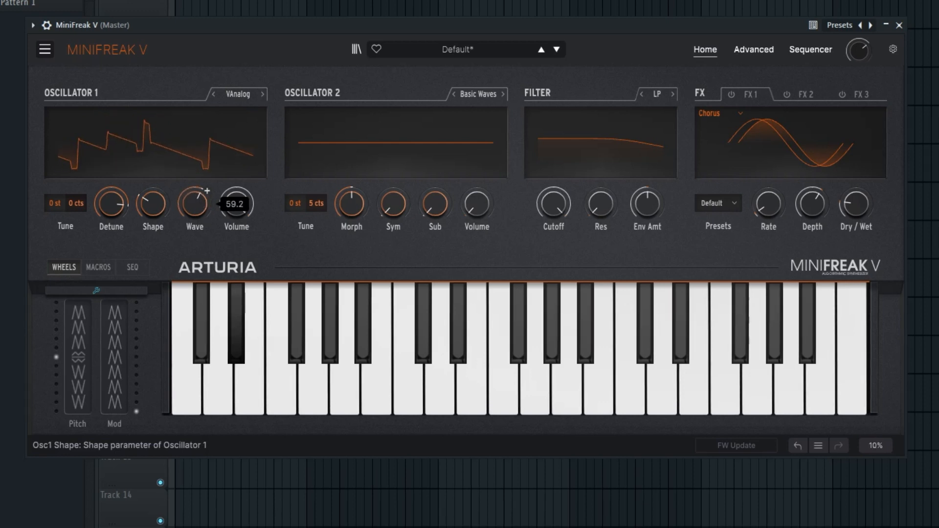
Switch Oscillator 1 to Waveshaper, vary Wave and Asym, and set Amount to about 9
{"action": "left_click", "coordinate": [263, 94]}
{"action": "left_click_drag", "start_coordinate": [119, 211], "coordinate": [119, 247]}
{"action": "left_click_drag", "start_coordinate": [156, 204], "coordinate": [155, 230]}
{"action": "left_click_drag", "start_coordinate": [119, 205], "coordinate": [195, 181]}
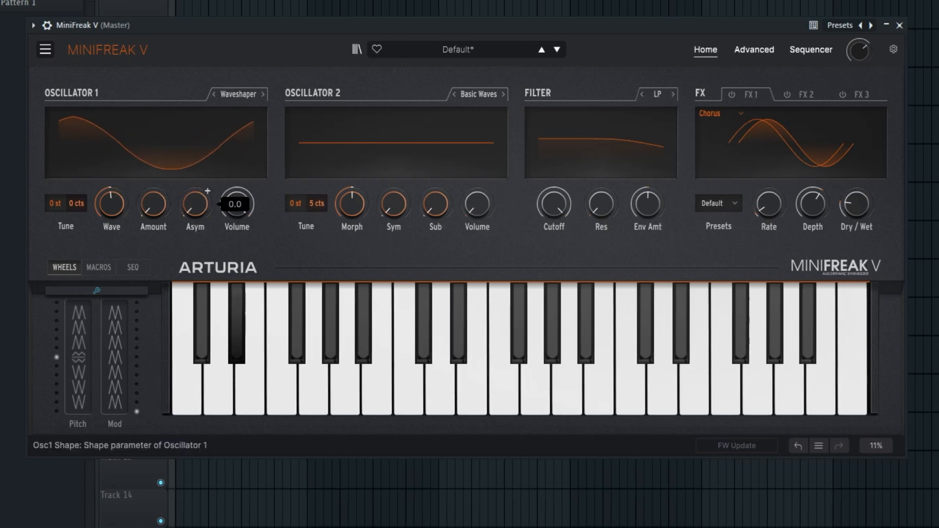
{"action": "left_click_drag", "start_coordinate": [153, 204], "coordinate": [153, 191]}
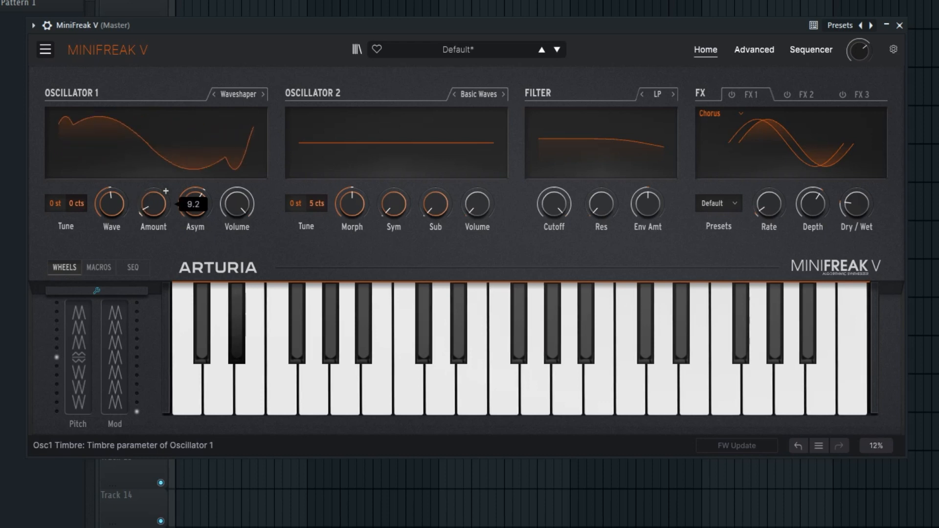
Switch Oscillator 1 to Two Op. FM, lower its coarse tune to -24 st, and adjust Ratio, Amount and Feedback
{"action": "left_click", "coordinate": [262, 94]}
{"action": "mouse_move", "coordinate": [112, 204]}
{"action": "left_mouse_down"}
{"action": "mouse_move", "coordinate": [112, 176]}
{"action": "mouse_move", "coordinate": [112, 201]}
{"action": "left_mouse_up"}
{"action": "left_click_drag", "start_coordinate": [166, 186], "coordinate": [207, 163]}
{"action": "left_click_drag", "start_coordinate": [60, 204], "coordinate": [60, 230]}
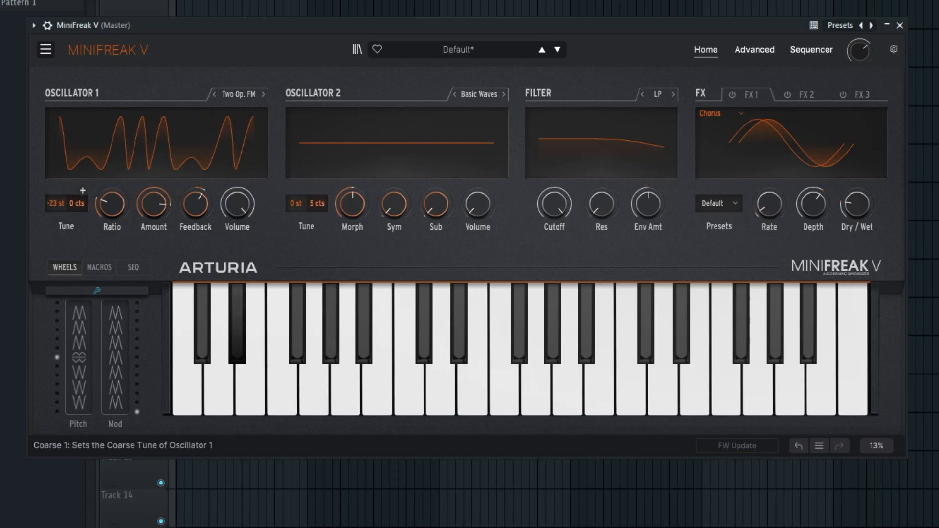
{"action": "mouse_move", "coordinate": [125, 201]}
{"action": "left_mouse_down"}
{"action": "mouse_move", "coordinate": [125, 188]}
{"action": "mouse_move", "coordinate": [108, 199]}
{"action": "left_mouse_up"}
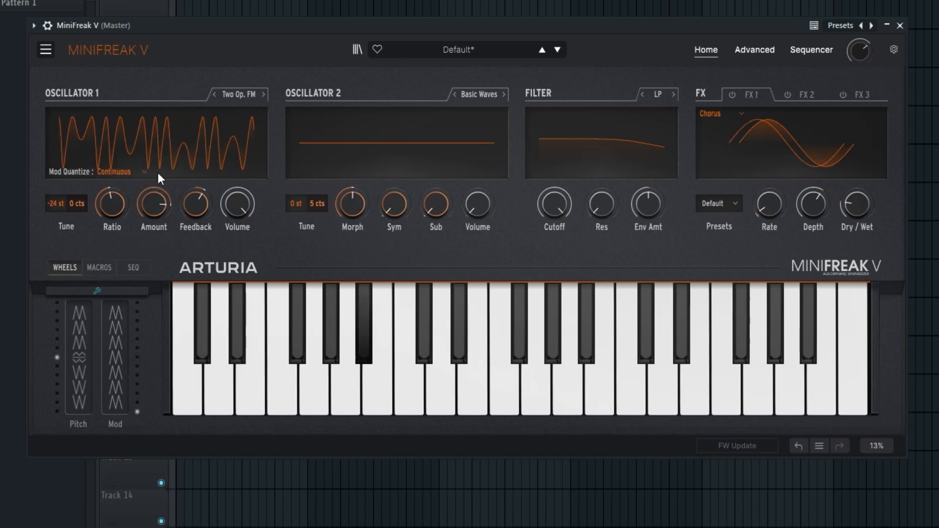
{"action": "left_click_drag", "start_coordinate": [157, 199], "coordinate": [189, 206]}
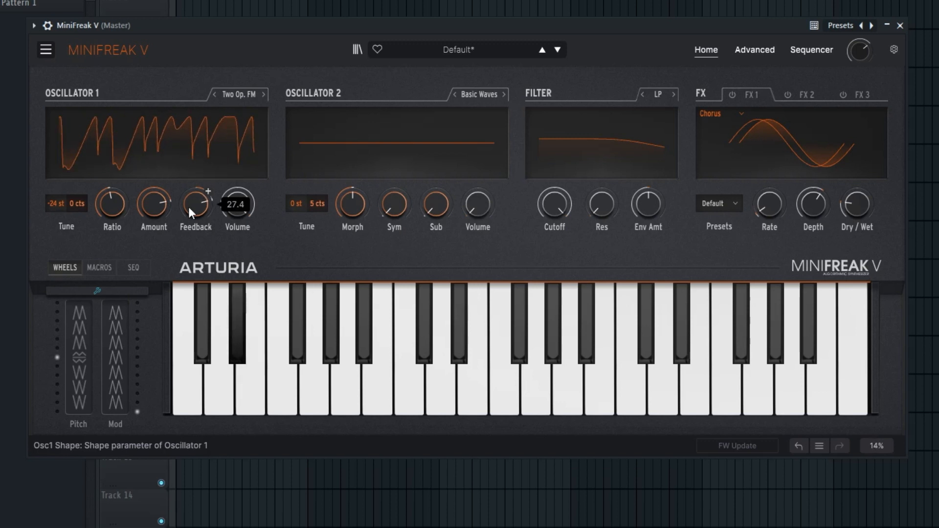
Try the Formant type on Oscillator 1, and switch it to Harmo with Content at about 0
{"action": "left_click", "coordinate": [265, 94]}
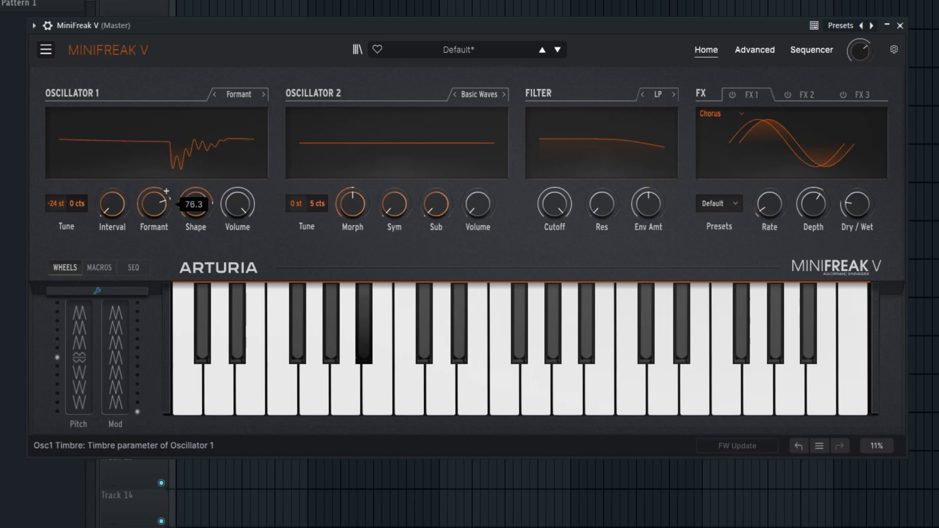
{"action": "left_click_drag", "start_coordinate": [195, 204], "coordinate": [195, 204]}
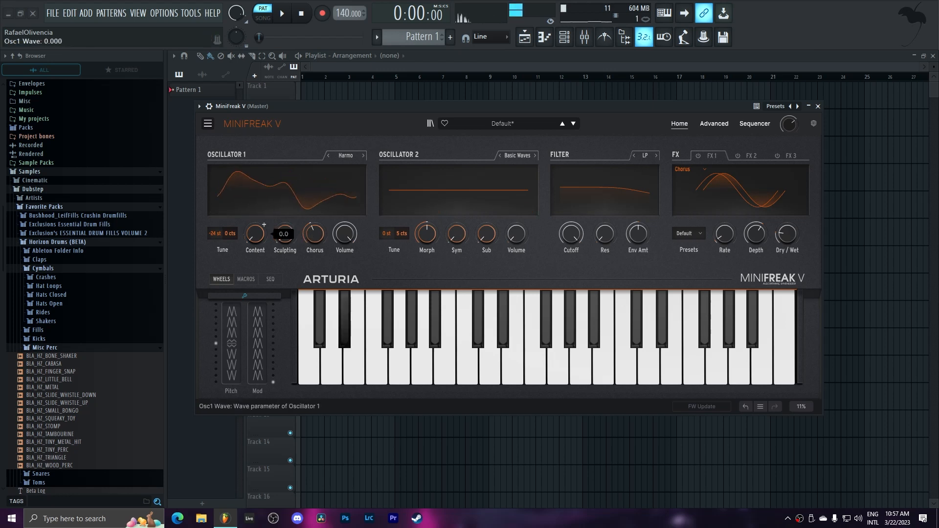
{"action": "mouse_move", "coordinate": [258, 236]}
{"action": "left_mouse_down"}
{"action": "mouse_move", "coordinate": [258, 191]}
{"action": "mouse_move", "coordinate": [259, 236]}
{"action": "left_mouse_up"}
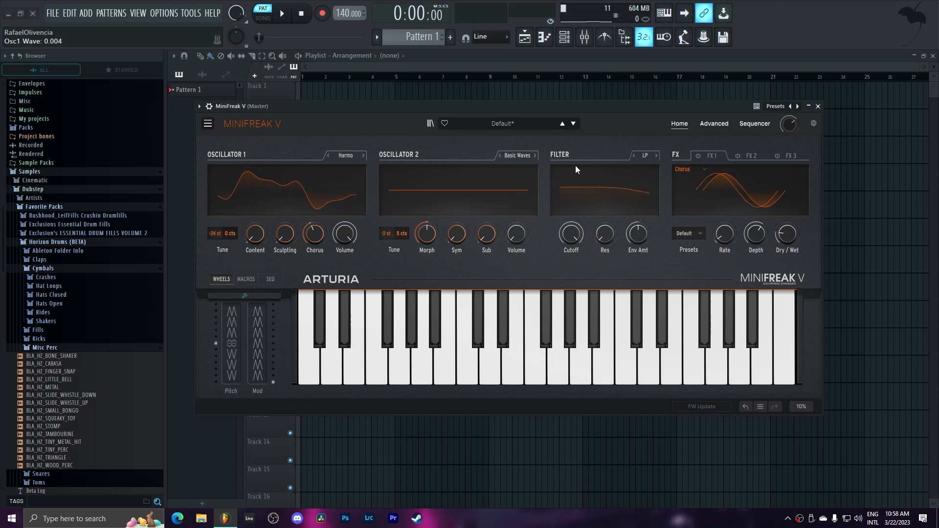
Show the advanced synth controls with the plugin window moved up, and raise the envelope's Sustain to maximum
{"action": "left_click", "coordinate": [716, 123]}
{"action": "left_click_drag", "start_coordinate": [530, 92], "coordinate": [527, 72]}
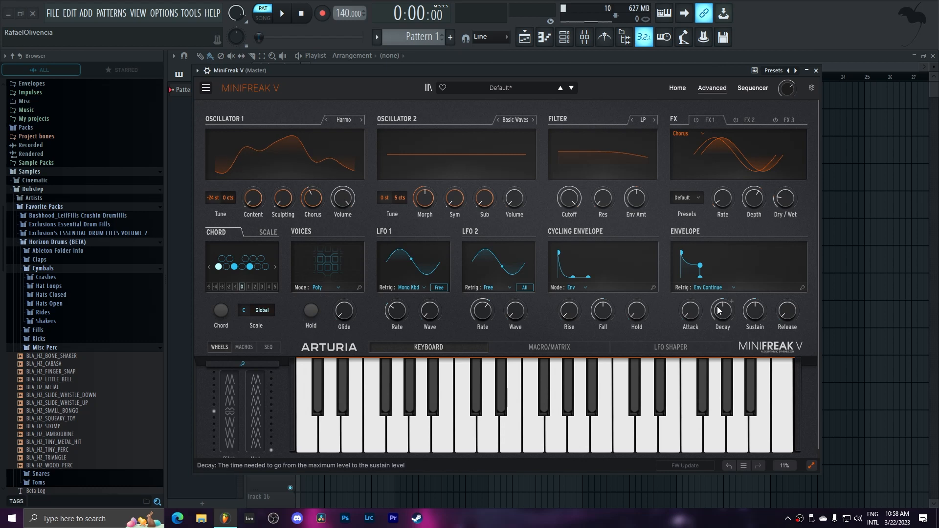
{"action": "left_click_drag", "start_coordinate": [748, 313], "coordinate": [748, 269]}
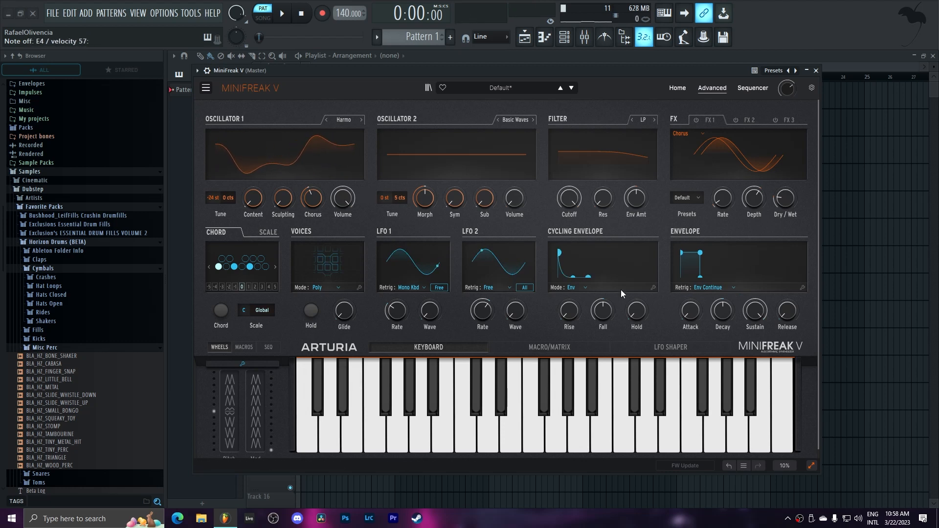
Assign Oscillator 1's Content, Sculpting and Volume to the three free destinations after Cutoff in the modulation matrix
{"action": "left_click", "coordinate": [673, 344]}
{"action": "left_click", "coordinate": [587, 342]}
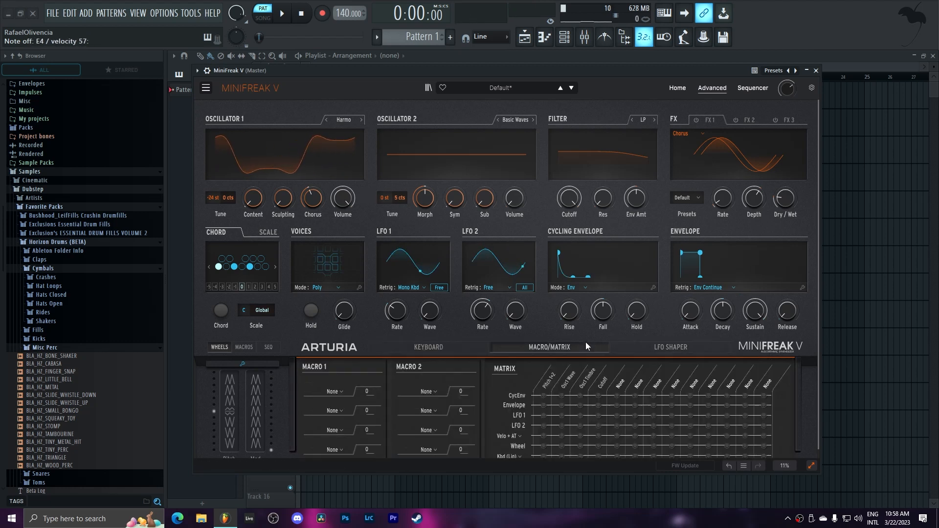
{"action": "left_click", "coordinate": [620, 385]}
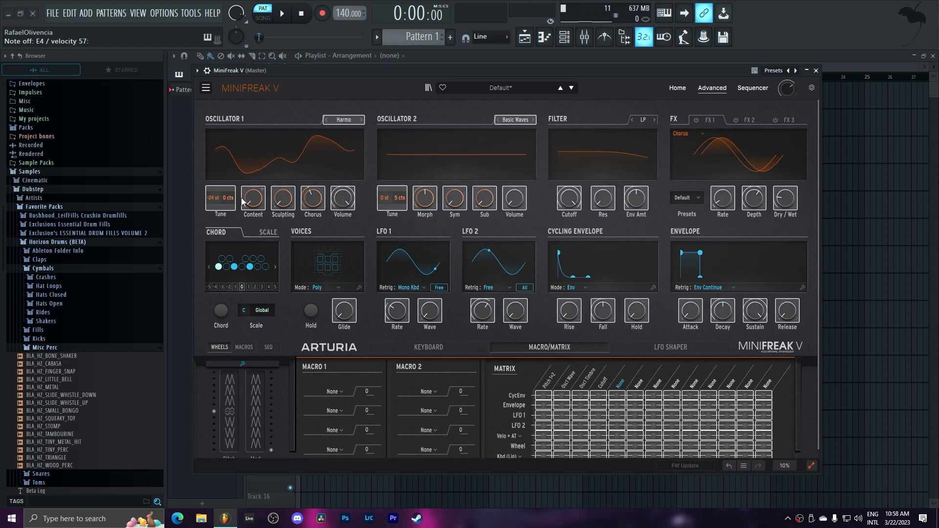
{"action": "left_click", "coordinate": [262, 190]}
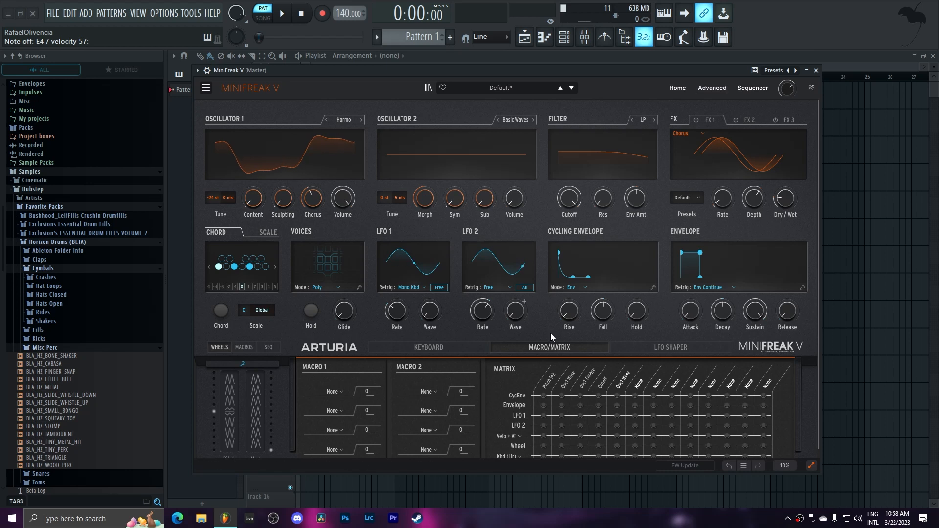
{"action": "left_click", "coordinate": [288, 195]}
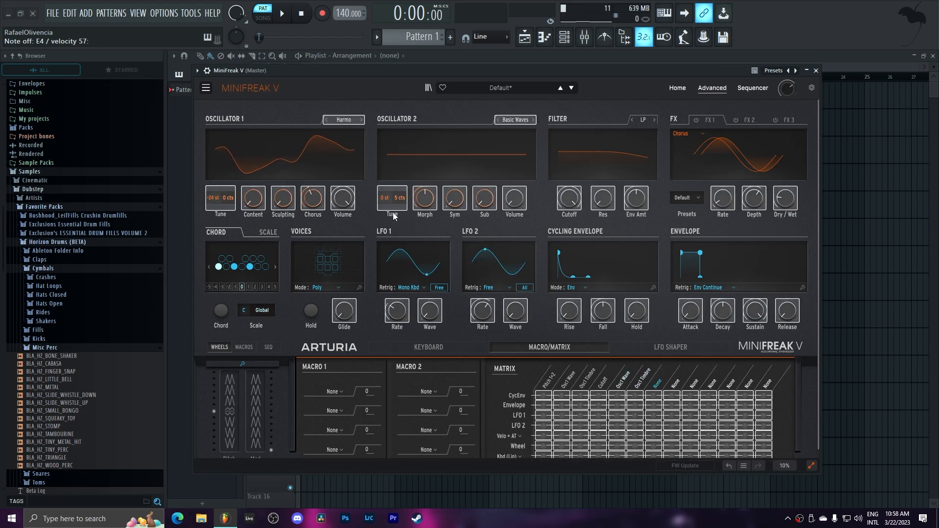
{"action": "left_click", "coordinate": [349, 198]}
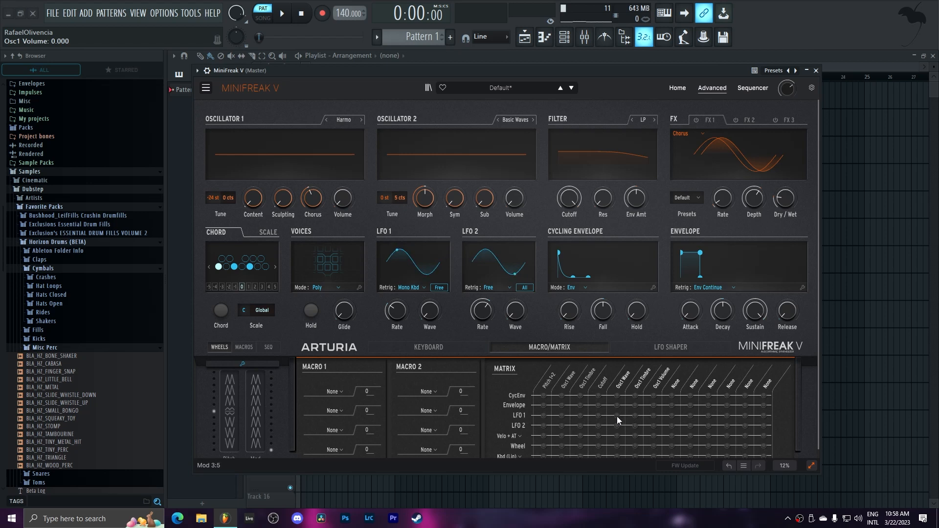
Route LFO 1 to Osc1 Wave, Osc1 Timbre at about 50 and Osc1 Volume, and set Oscillator 1's Chorus to about 88
{"action": "left_click_drag", "start_coordinate": [615, 412], "coordinate": [616, 372]}
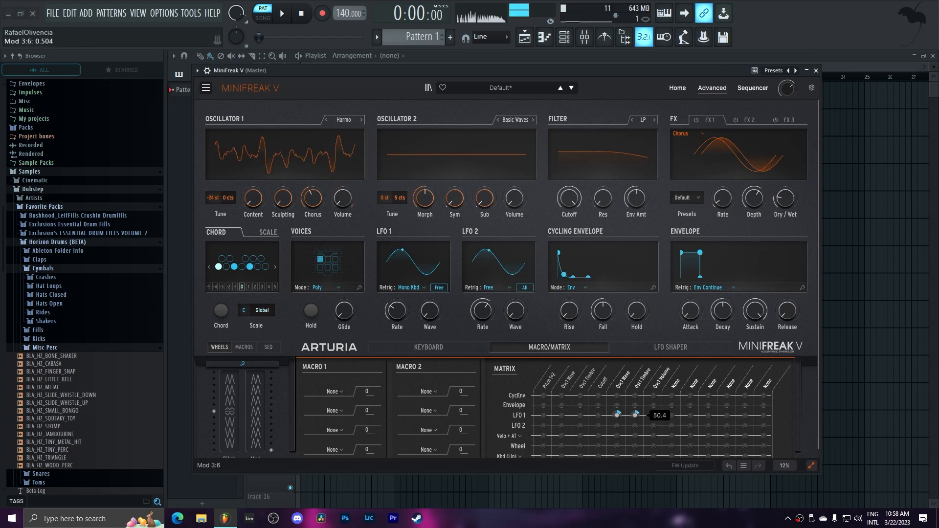
{"action": "left_click_drag", "start_coordinate": [312, 200], "coordinate": [312, 175]}
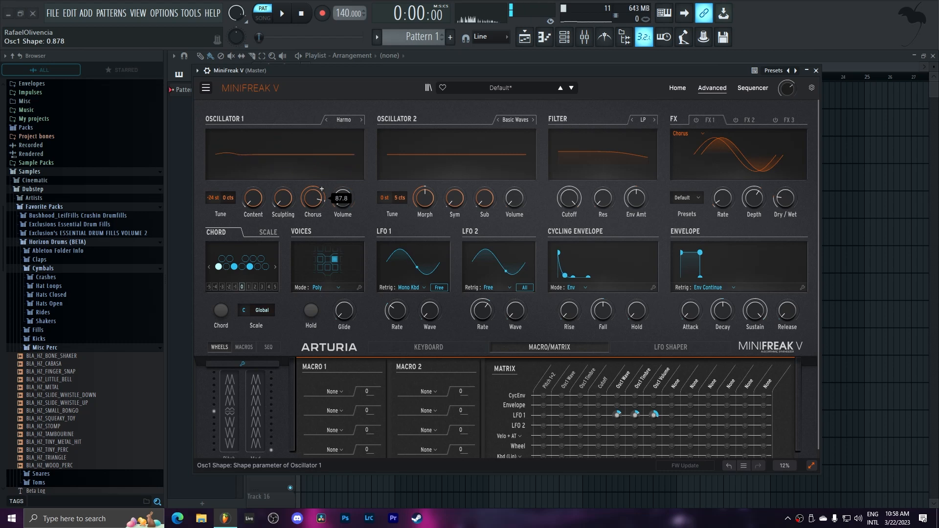
{"action": "mouse_move", "coordinate": [654, 416]}
{"action": "left_mouse_down"}
{"action": "mouse_move", "coordinate": [636, 413]}
{"action": "mouse_move", "coordinate": [635, 398]}
{"action": "mouse_move", "coordinate": [636, 412]}
{"action": "mouse_move", "coordinate": [654, 412]}
{"action": "left_mouse_up"}
Expand the plugin window to fit the whole matrix, and switch Oscillator 2 to Comb Filter with its Volume at 100
{"action": "left_click", "coordinate": [743, 466]}
{"action": "left_click", "coordinate": [811, 466]}
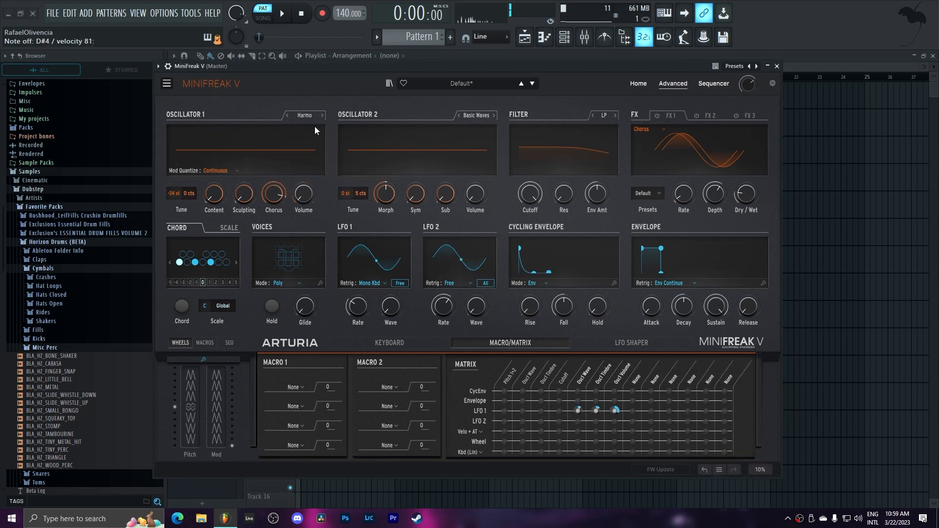
{"action": "left_click", "coordinate": [474, 117]}
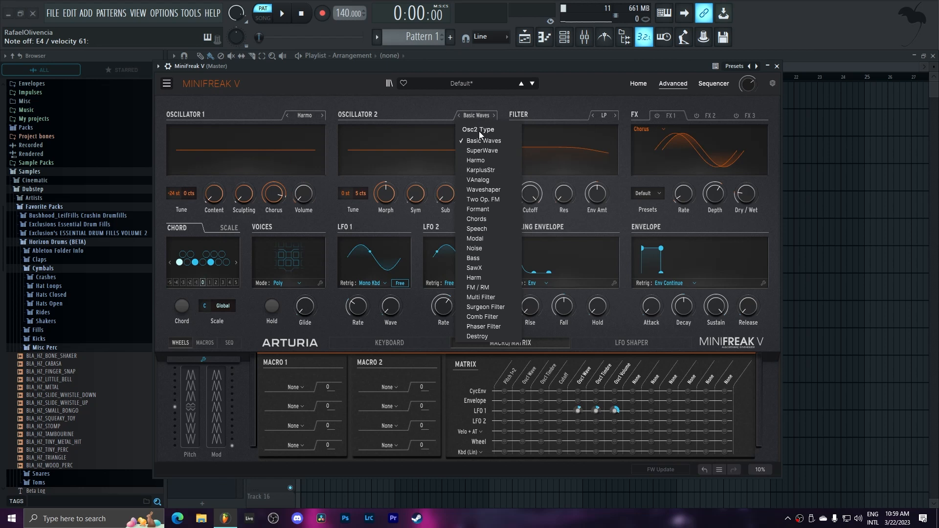
{"action": "left_click", "coordinate": [512, 316]}
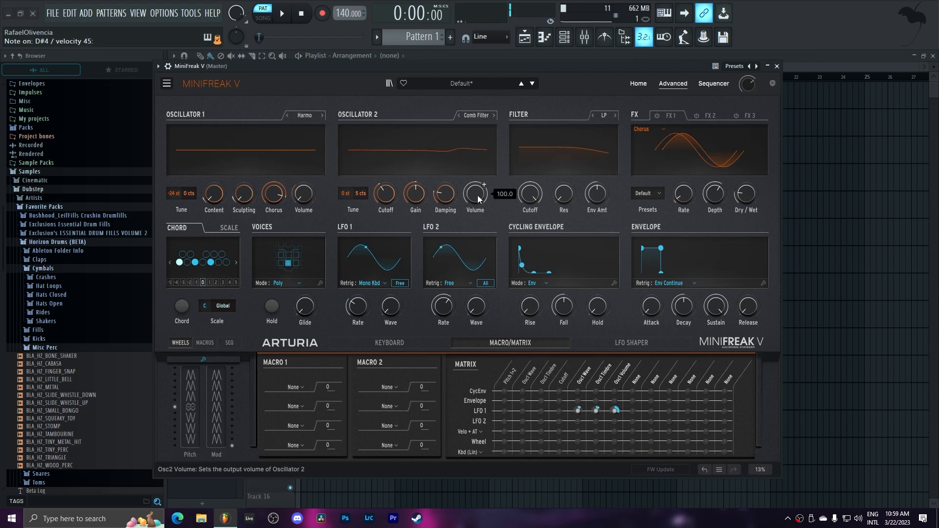
Tune Oscillator 2 down to -24 st and raise the comb filter's Cutoff, its Gain to maximum and its Damping to about 83
{"action": "left_click_drag", "start_coordinate": [346, 192], "coordinate": [346, 225]}
{"action": "left_click_drag", "start_coordinate": [392, 192], "coordinate": [395, 206]}
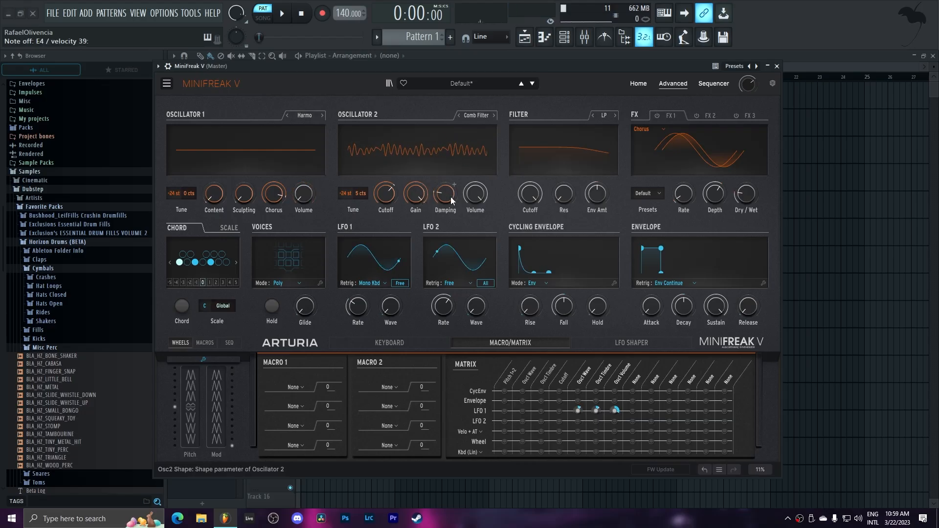
{"action": "left_click_drag", "start_coordinate": [452, 200], "coordinate": [452, 172]}
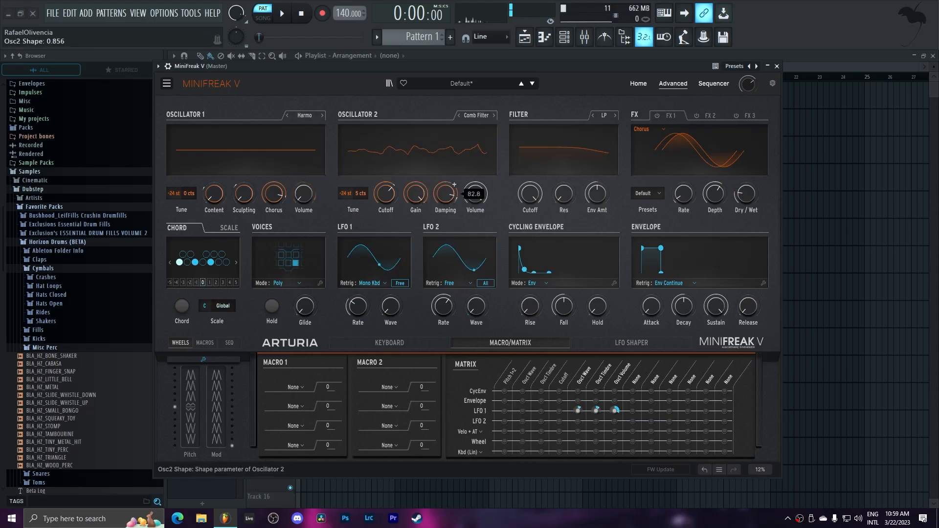
Compare Comb Filter and Surgeon Filter in Oscillator 2, settle on Surgeon Filter, and sweep its Cutoff up to maximum
{"action": "left_click_drag", "start_coordinate": [415, 195], "coordinate": [394, 189]}
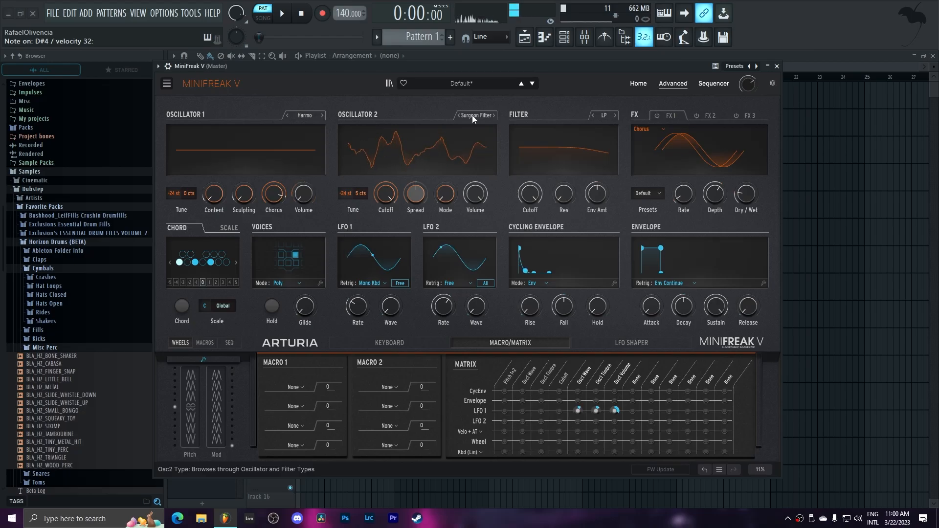
{"action": "left_click_drag", "start_coordinate": [386, 194], "coordinate": [386, 178]}
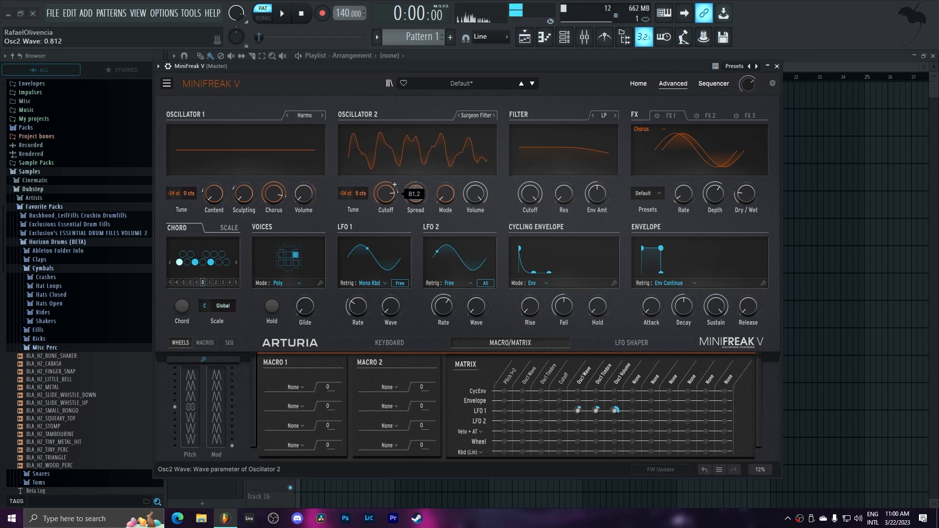
{"action": "left_click", "coordinate": [478, 115]}
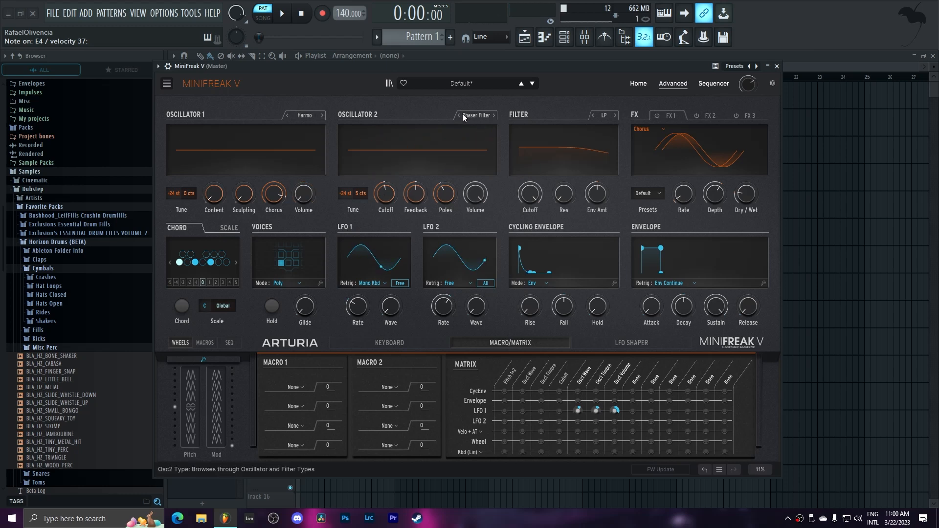
{"action": "left_click", "coordinate": [462, 114]}
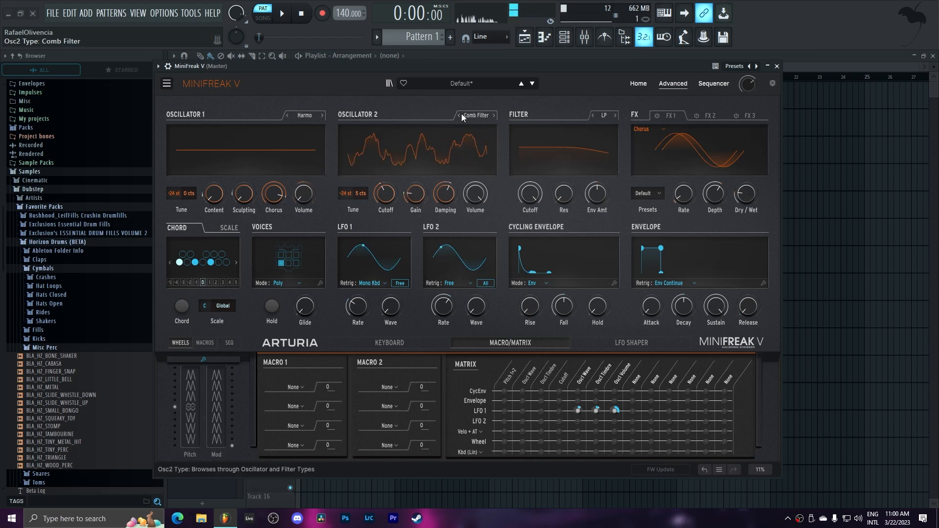
{"action": "left_click", "coordinate": [462, 114]}
{"action": "left_click_drag", "start_coordinate": [385, 194], "coordinate": [385, 194]}
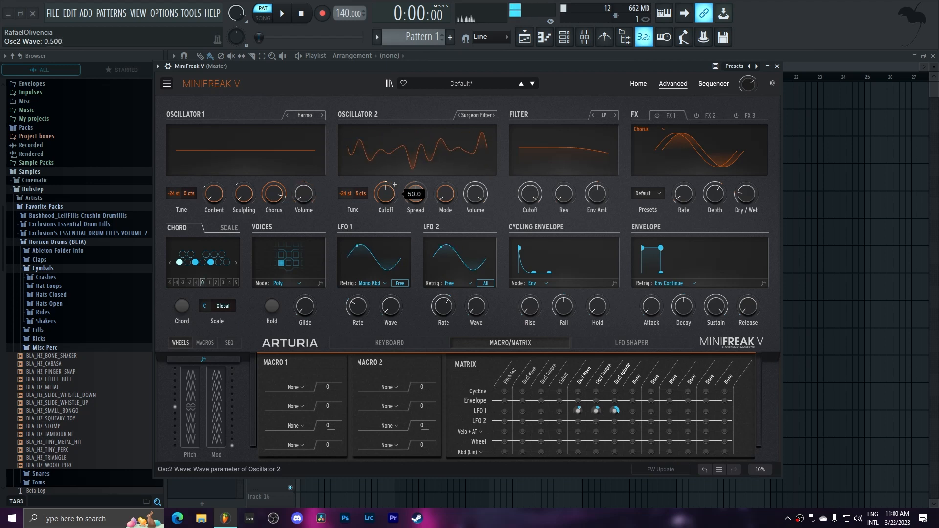
{"action": "left_click_drag", "start_coordinate": [386, 194], "coordinate": [385, 190]}
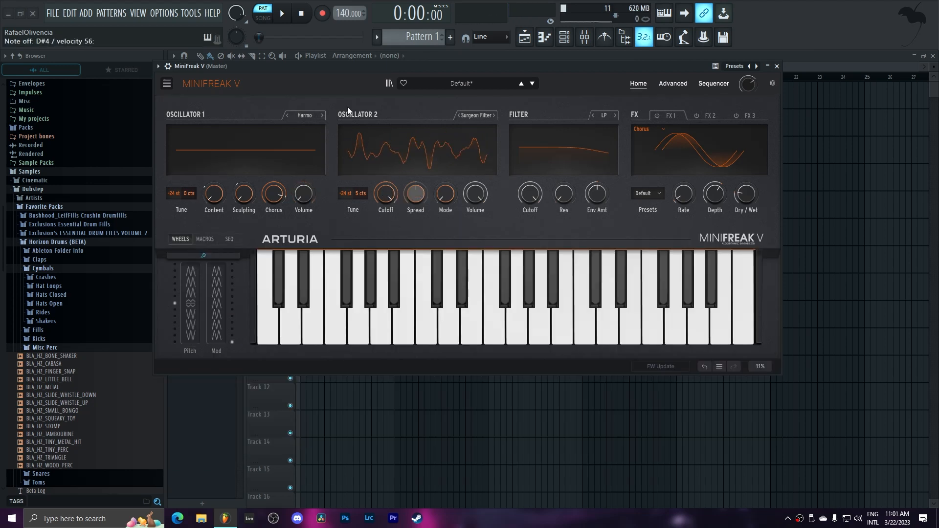
{"action": "left_click", "coordinate": [322, 116]}
{"action": "left_click", "coordinate": [287, 116]}
{"action": "left_click_drag", "start_coordinate": [215, 195], "coordinate": [216, 191]}
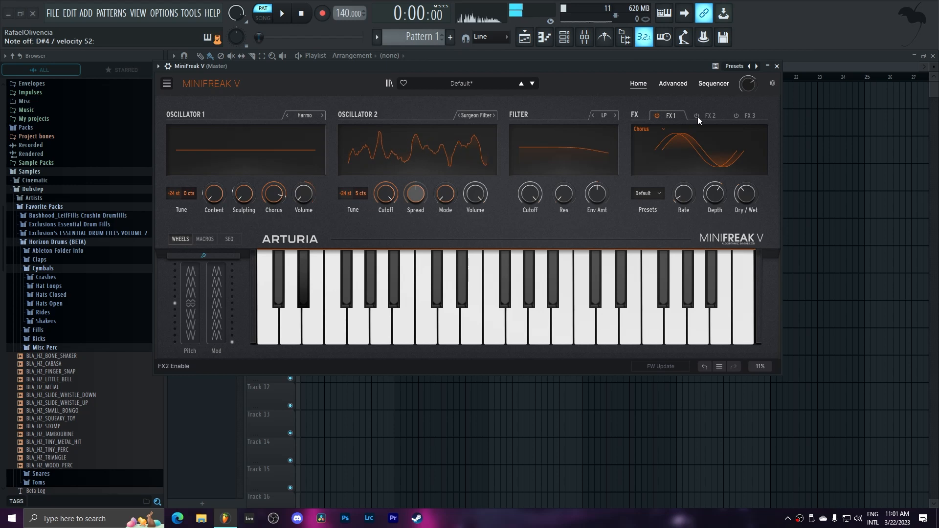
Enable FX 2 with Delay as its type, raise the Feedback to about 73 and lower the Time to about 9.2
{"action": "left_click", "coordinate": [715, 116]}
{"action": "left_click", "coordinate": [654, 129]}
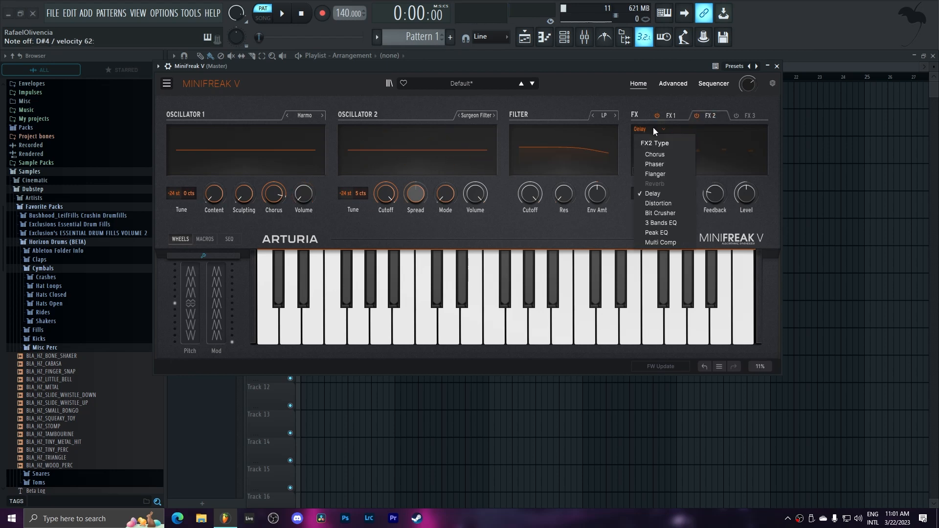
{"action": "left_click", "coordinate": [719, 194]}
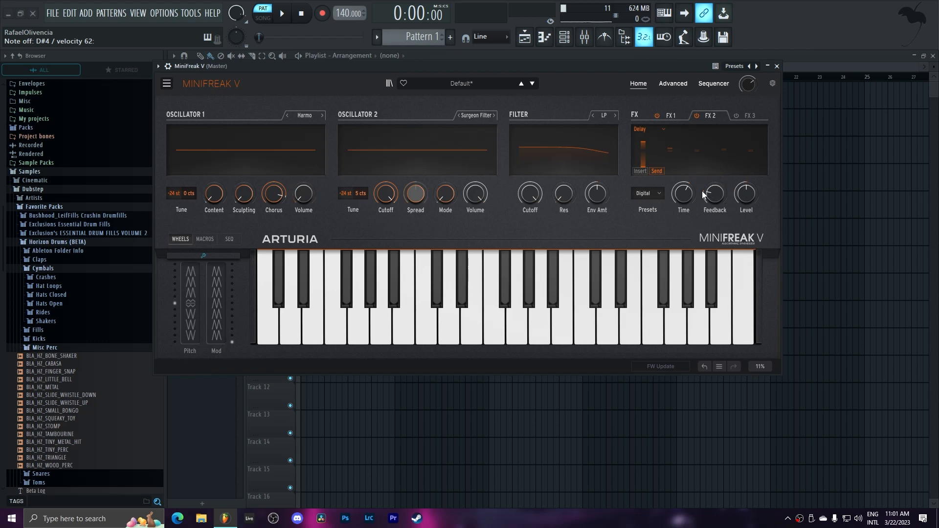
{"action": "left_click_drag", "start_coordinate": [716, 196], "coordinate": [716, 150]}
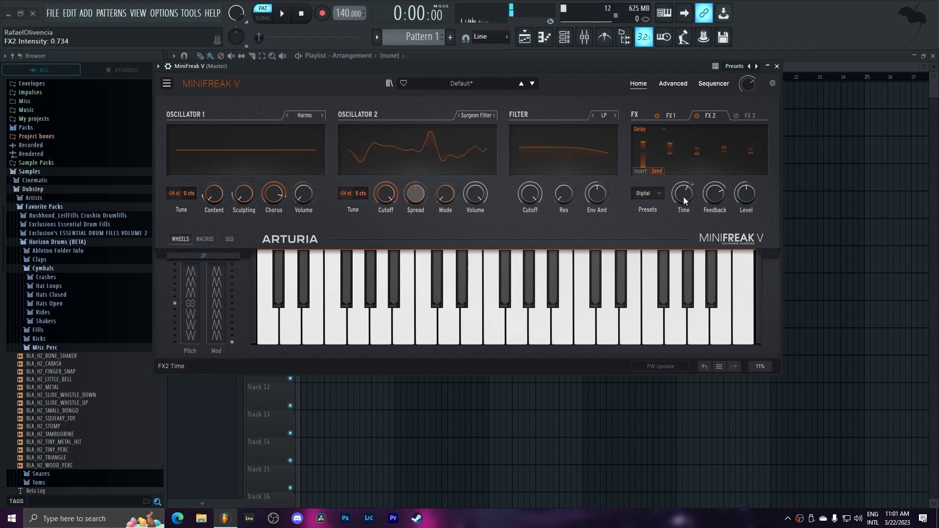
{"action": "scroll", "coordinate": [693, 184], "scroll_direction": "down", "scroll_amount": 3}
{"action": "scroll", "coordinate": [692, 185], "scroll_direction": "down", "scroll_amount": 4}
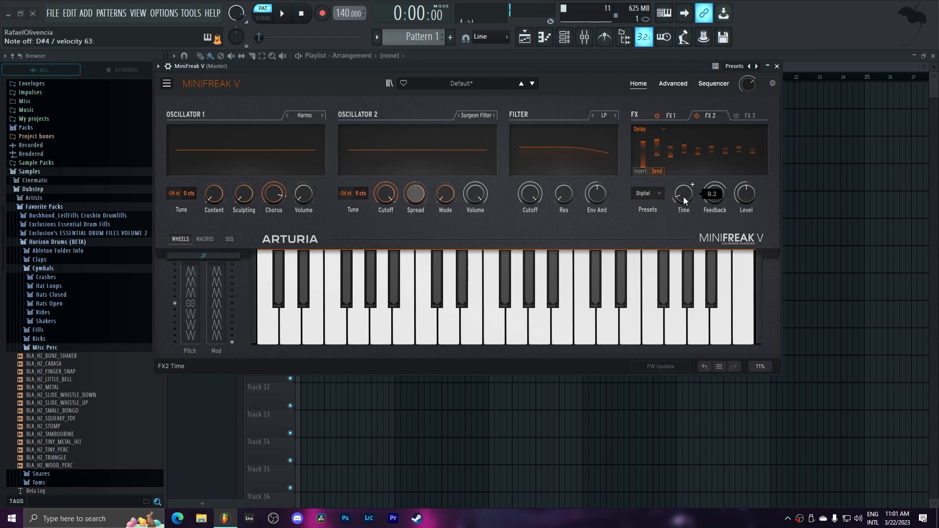